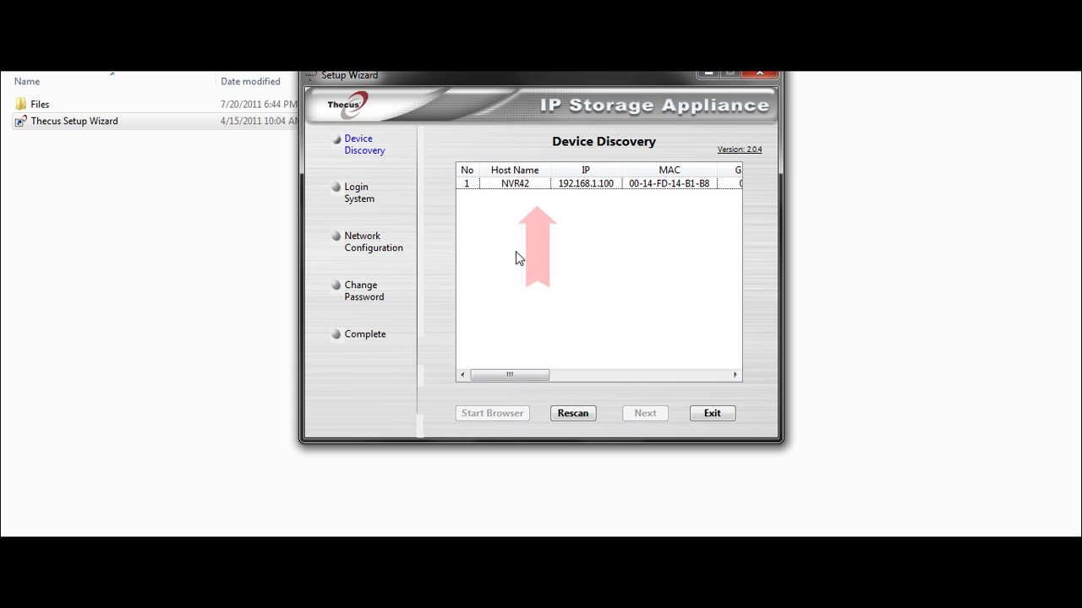
- Select the discovered NVR42 device and continue to the Login System step
click(522, 187)
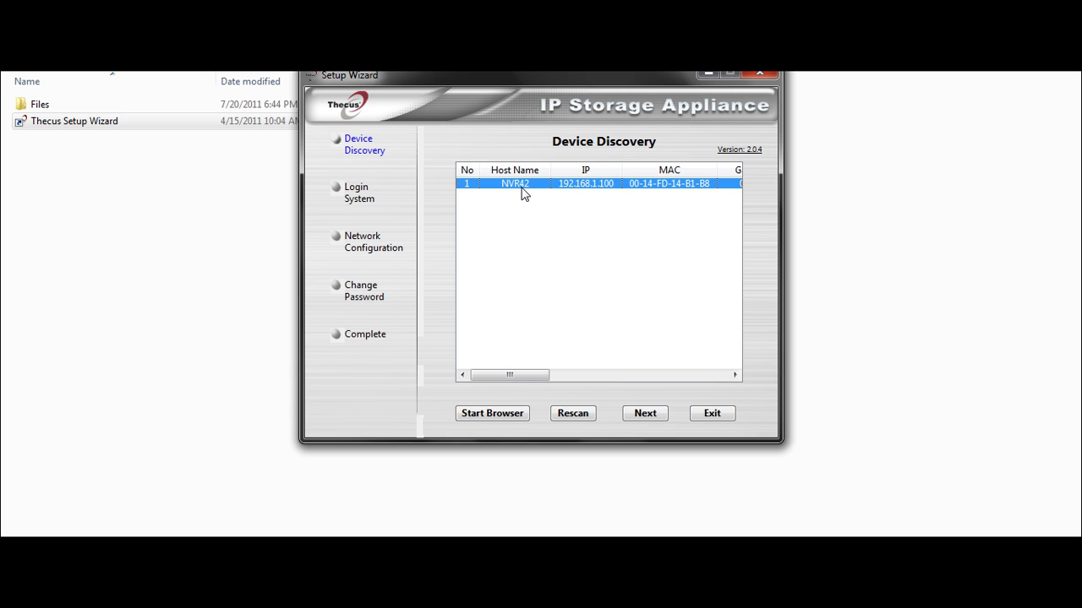
click(644, 414)
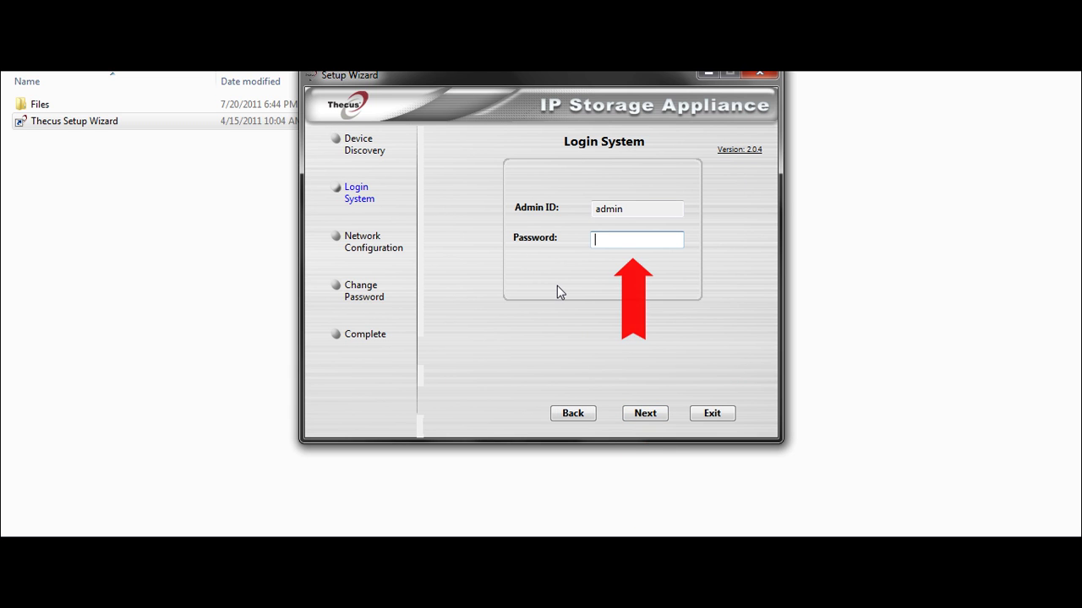
- Enter the administrator password, then rename the host name from NVR42 to Tutorial
text(admin)
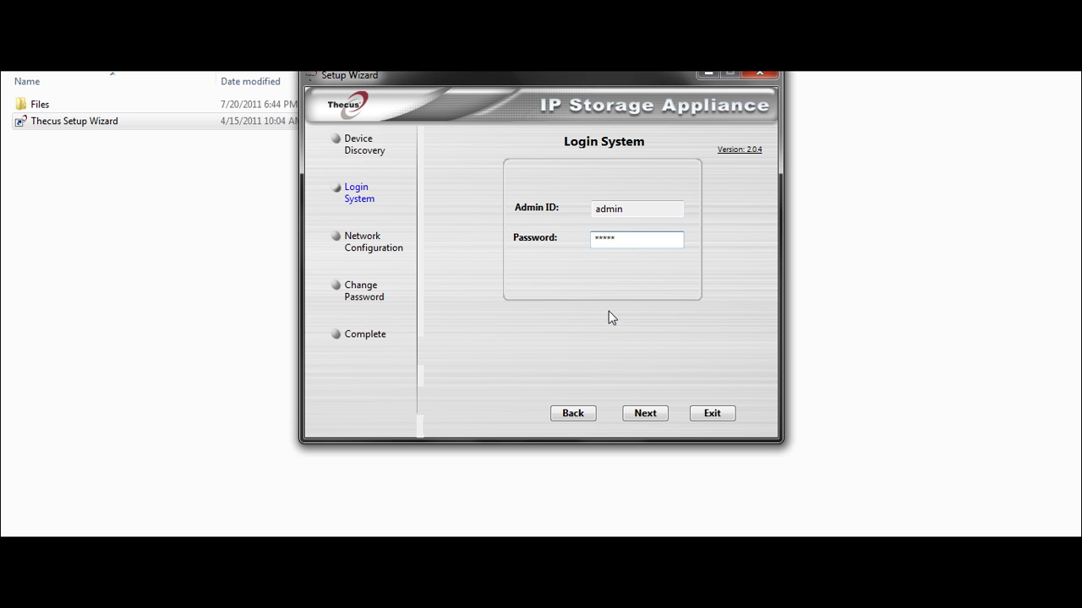
click(651, 414)
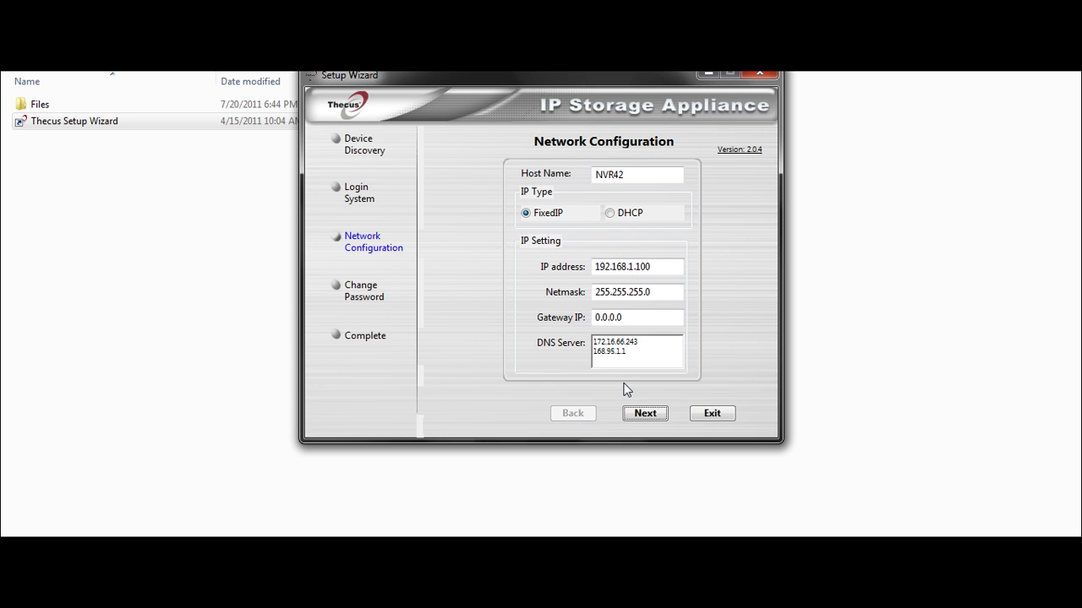
click(644, 176)
drag(644, 176, 519, 178)
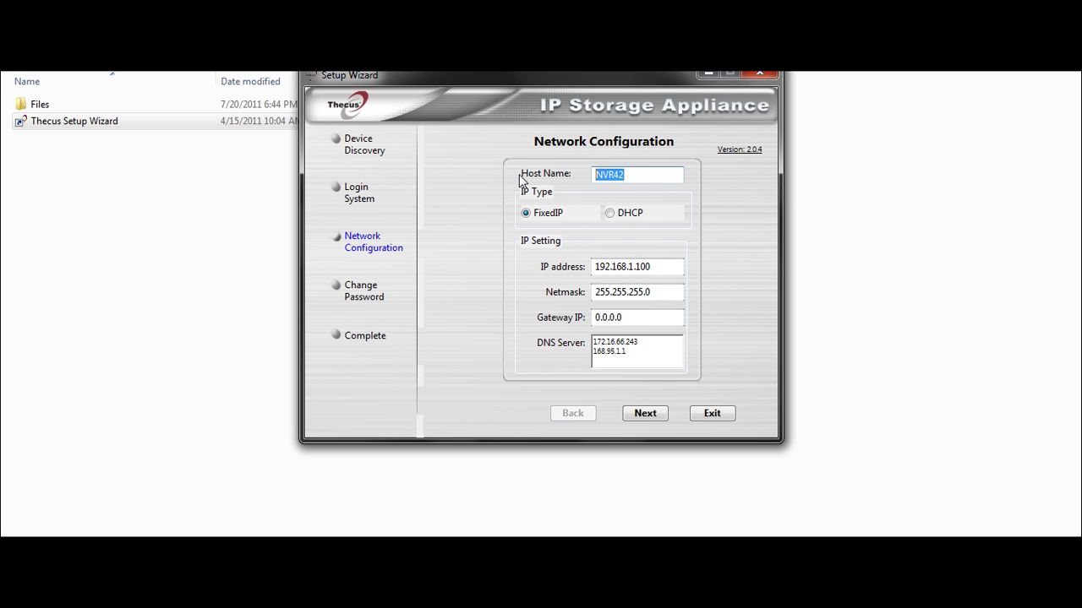
text(Tutorial)
click(651, 415)
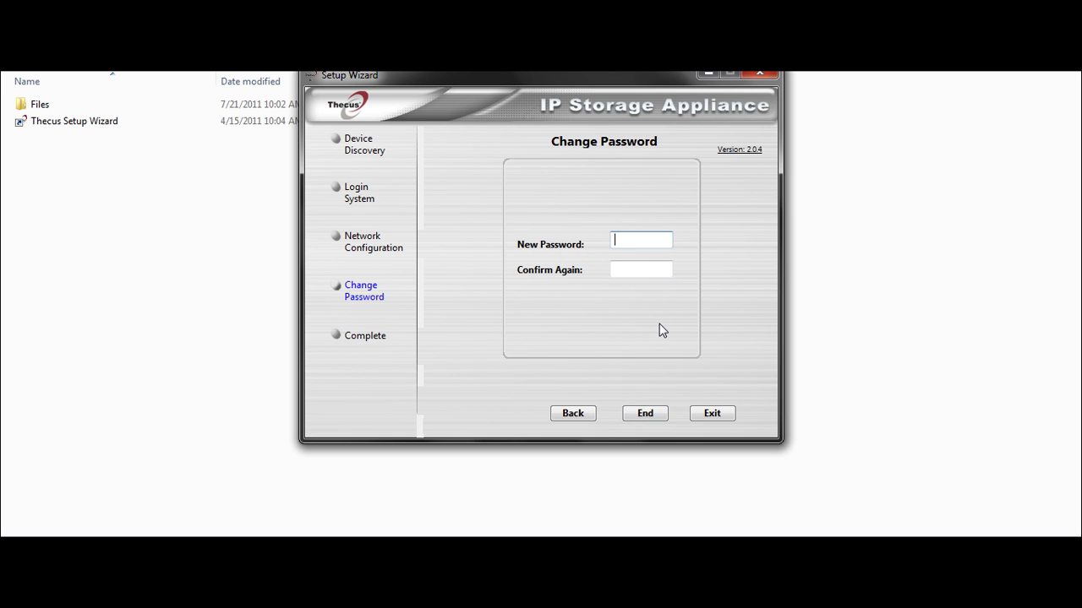
- Enter and confirm the new administrator password, apply the settings, and acknowledge the success message
text(*****)
click(644, 268)
text(*****)
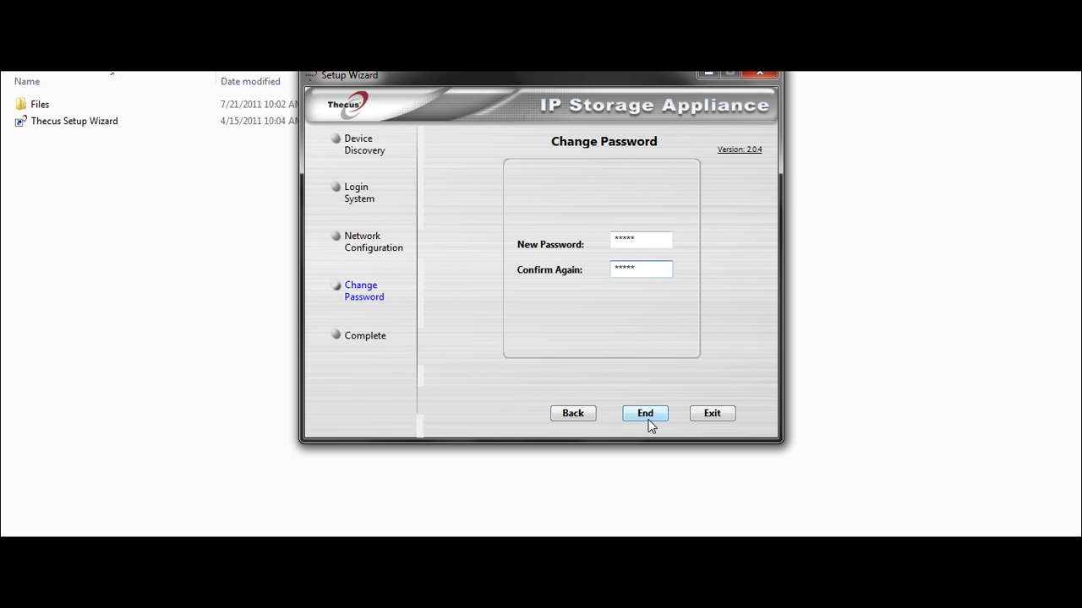
click(646, 415)
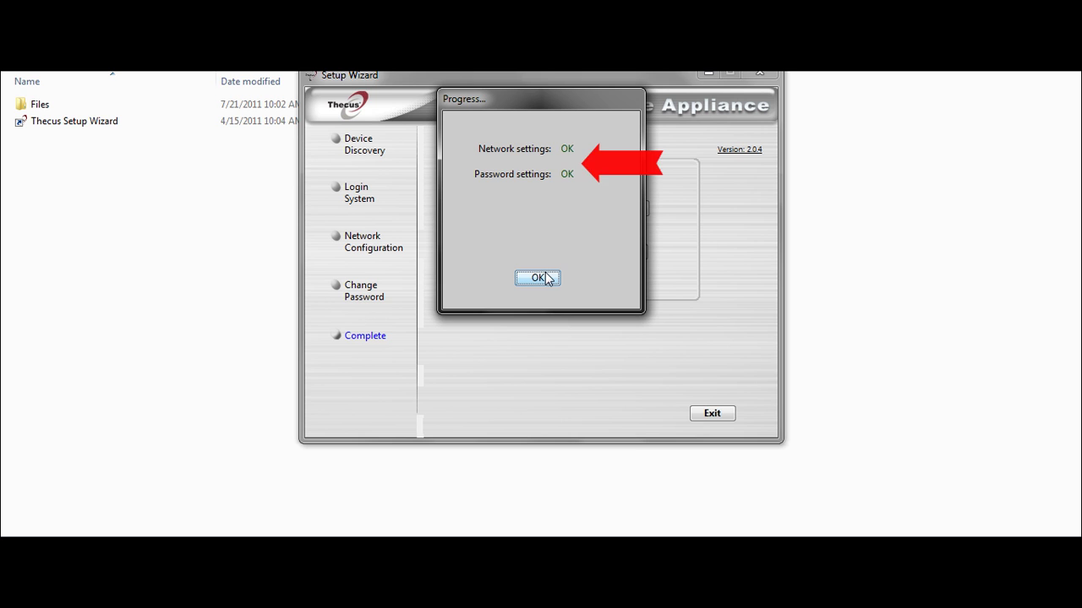
click(543, 279)
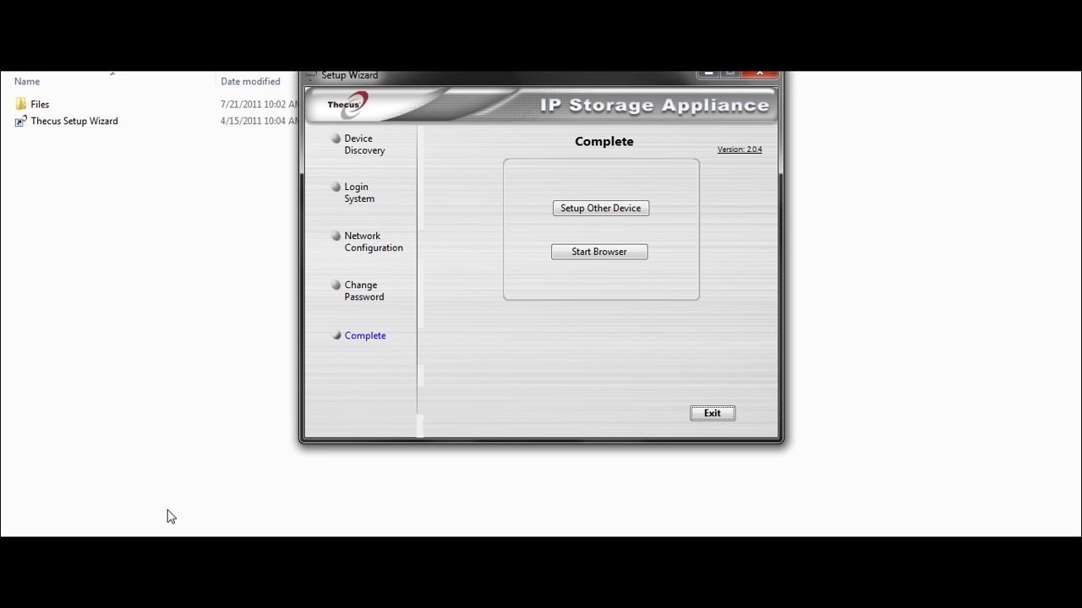
- Open the NVR web interface and log in as Admin with the administrator password
click(625, 260)
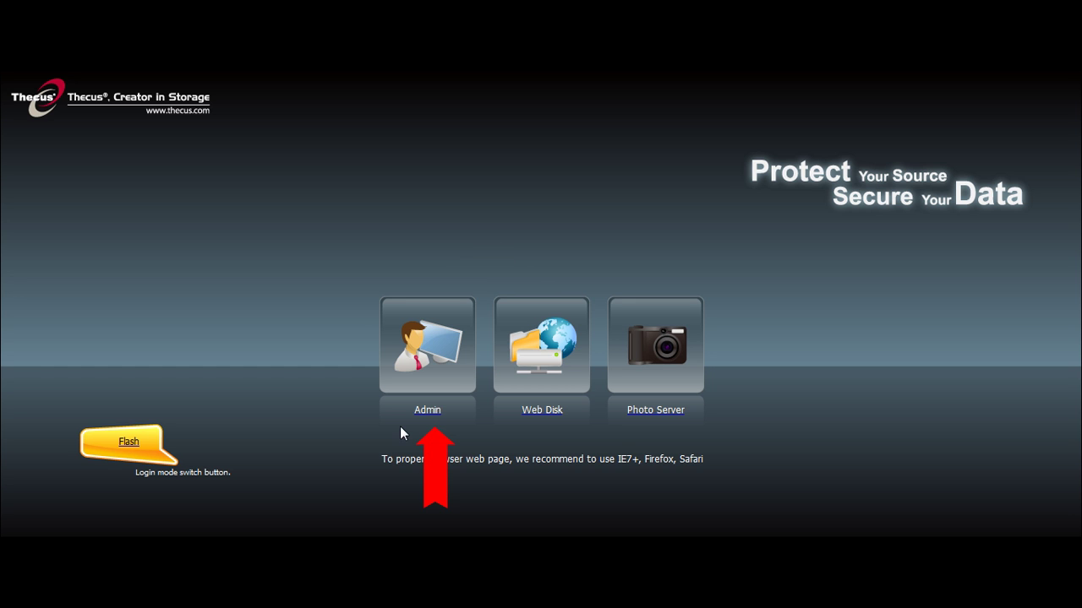
click(405, 368)
text(ad)
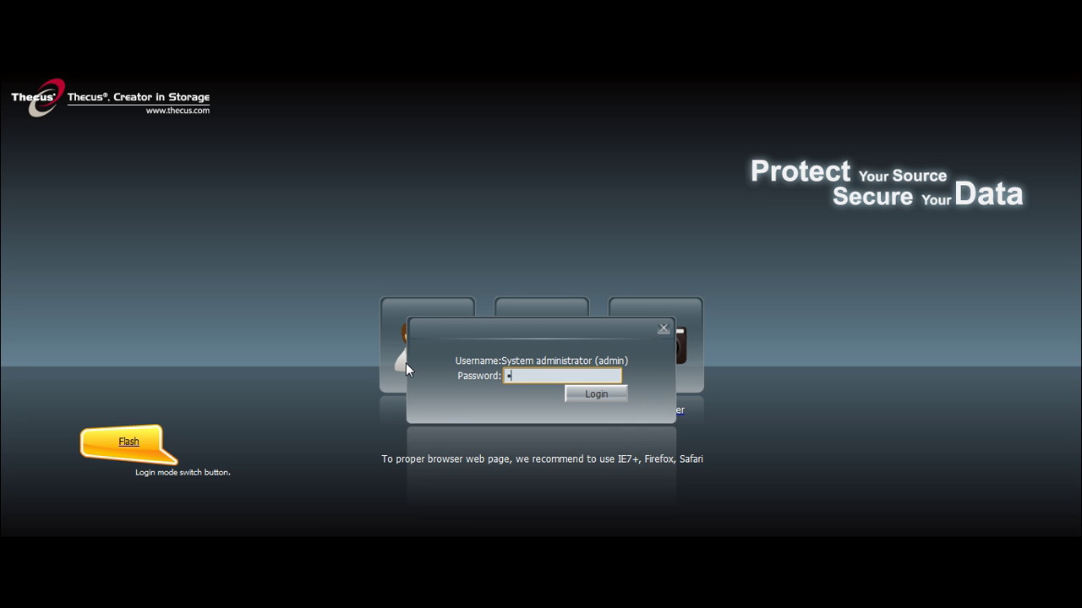
key(BackSpace)
key(BackSpace)
text(admin)
click(594, 395)
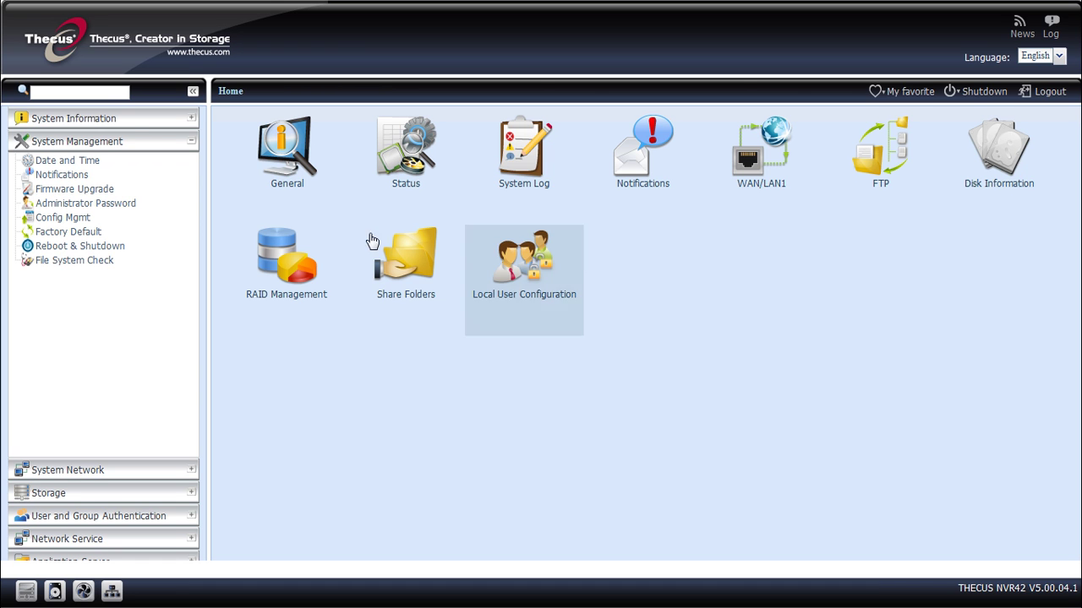
- Search the settings for 'upgrade' and open the Firmware Upgrade page
click(103, 93)
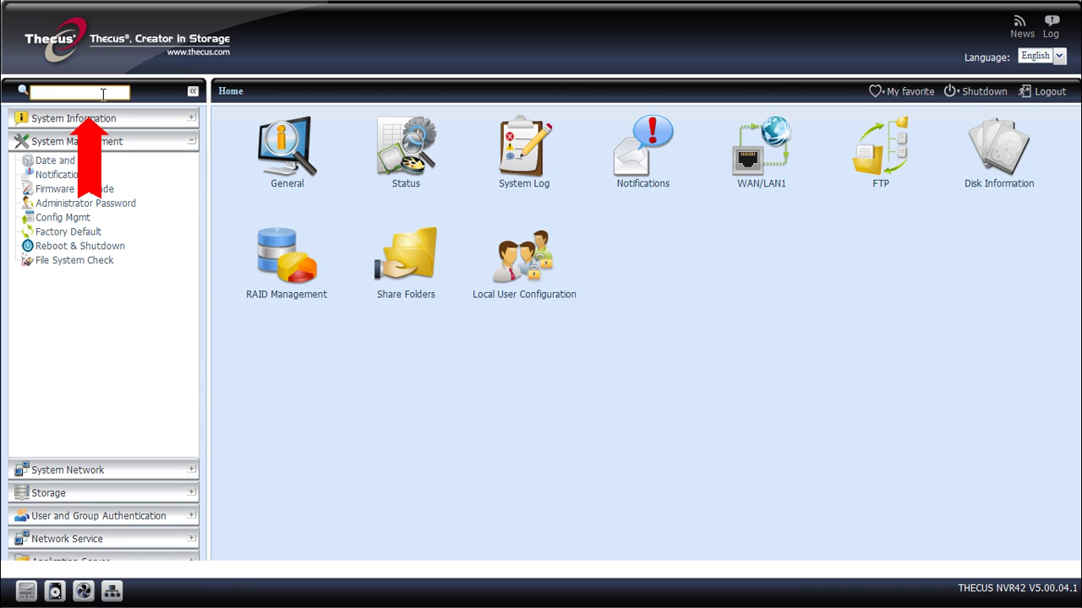
text(upgrade)
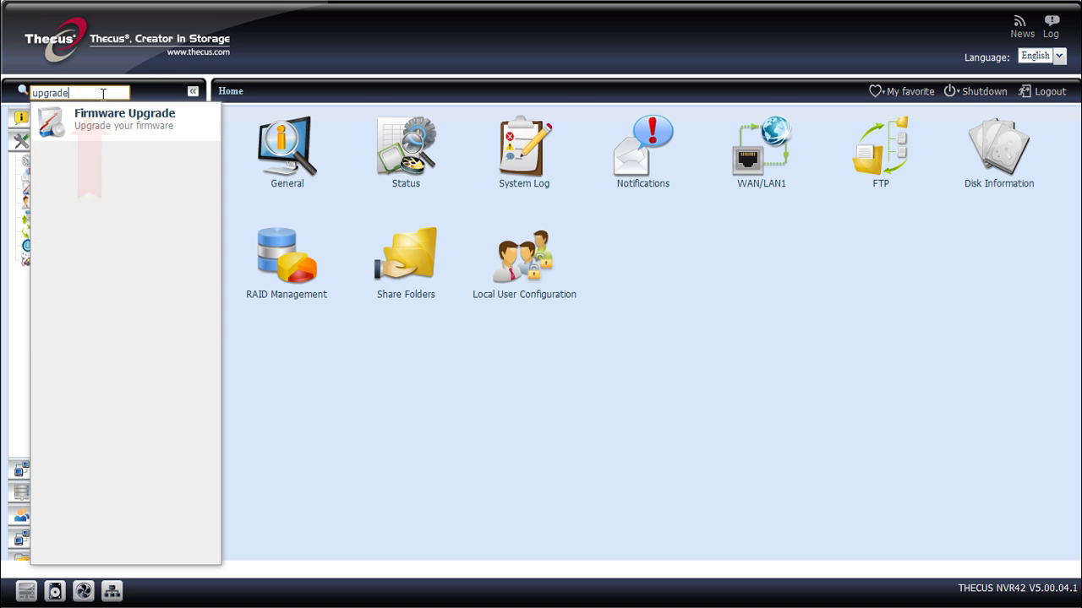
click(116, 125)
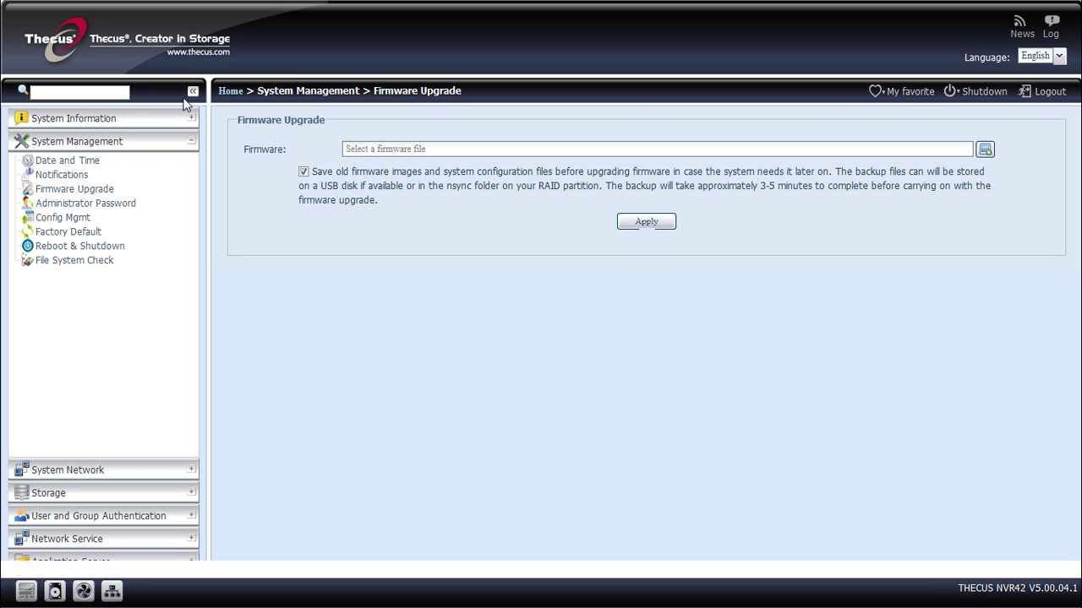
- Search for 'RAID', start a new volume in RAID Management, and include disk 1
click(101, 93)
text(RAID)
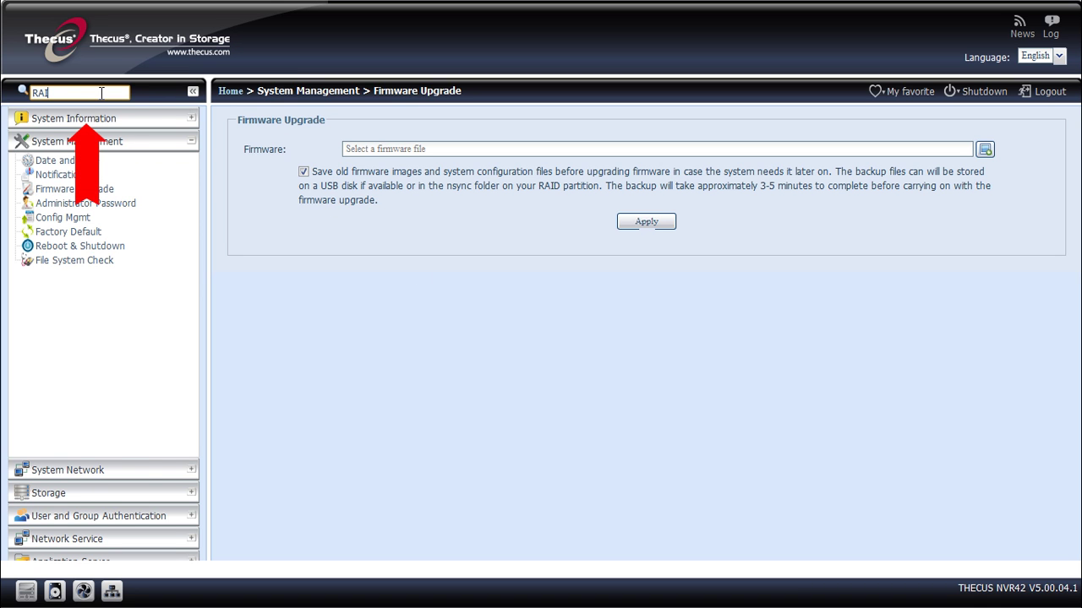
click(174, 118)
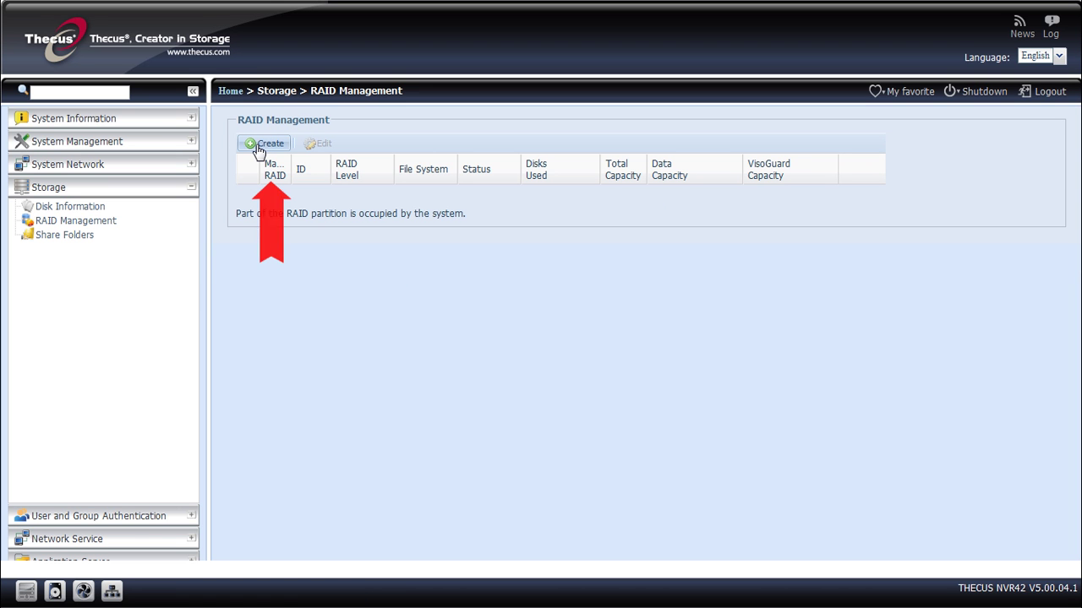
click(259, 145)
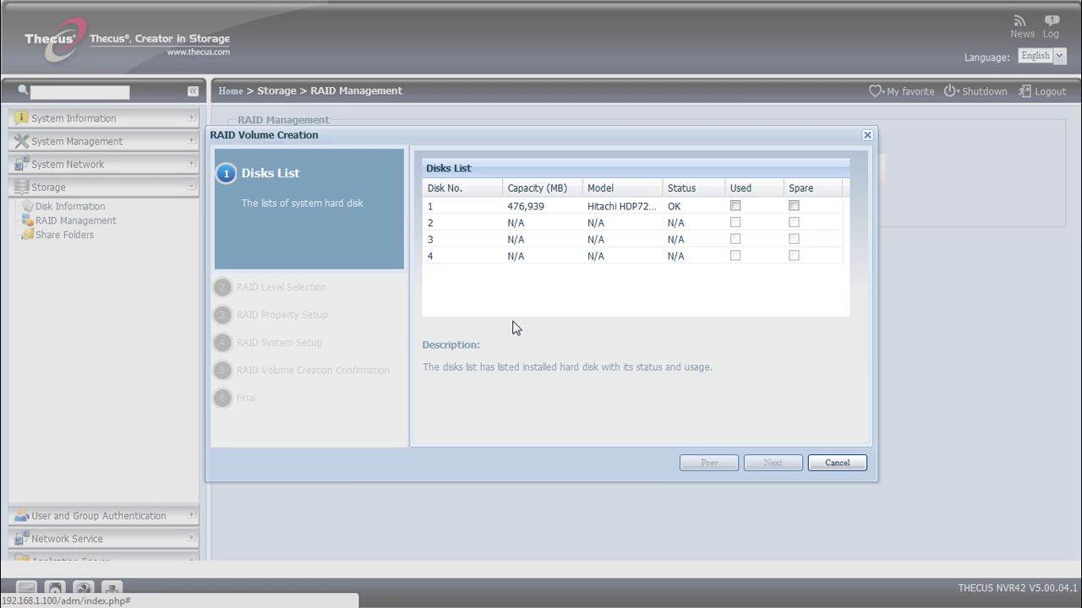
click(735, 206)
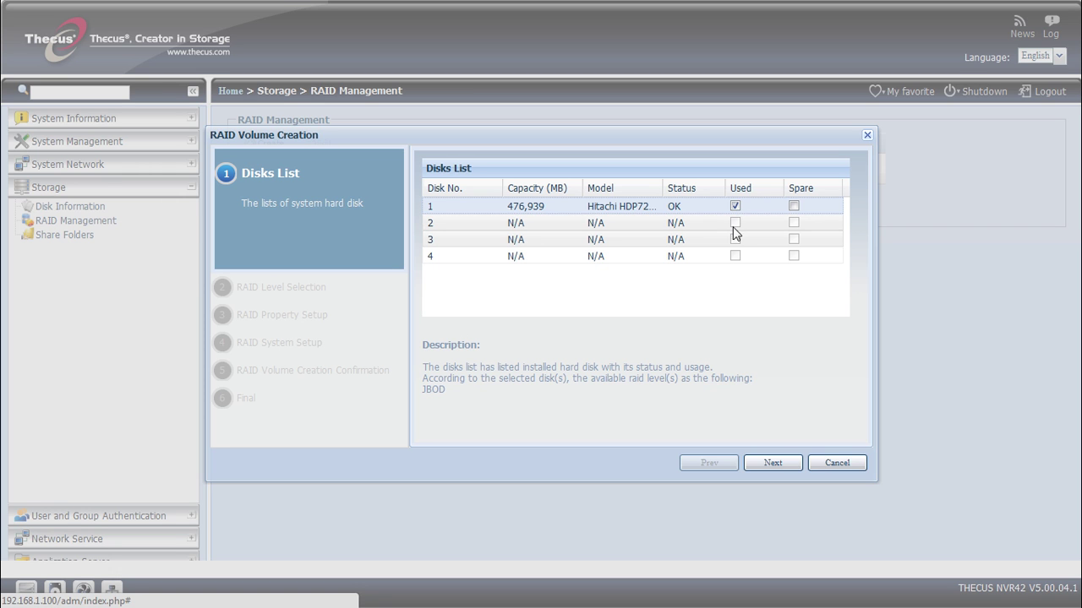
click(774, 460)
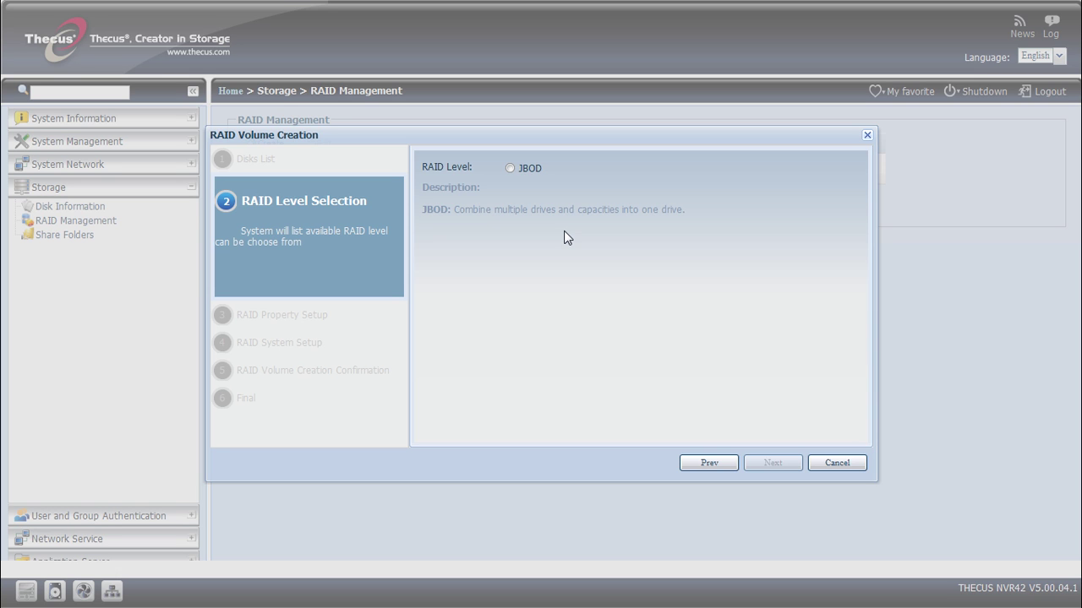
- Choose JBOD as the RAID level and keep the default RAID ID 'RAID'
click(510, 168)
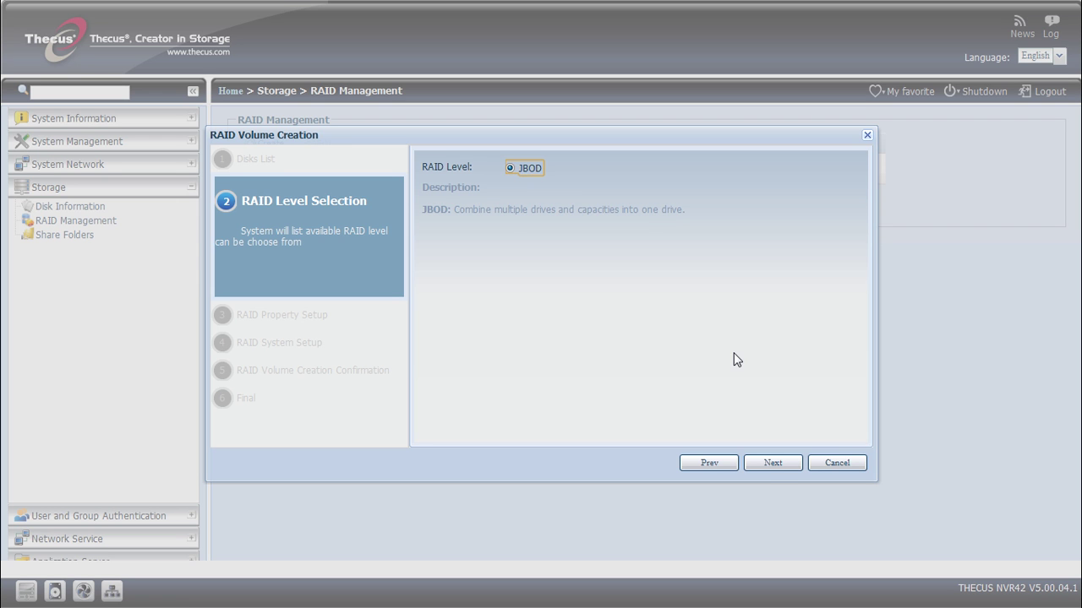
click(770, 465)
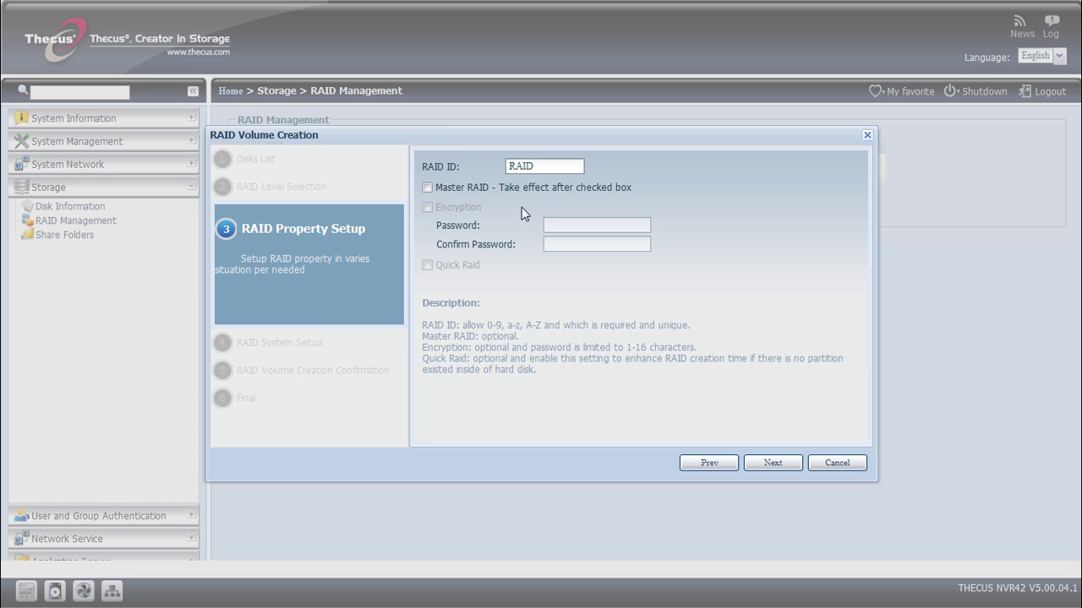
click(773, 463)
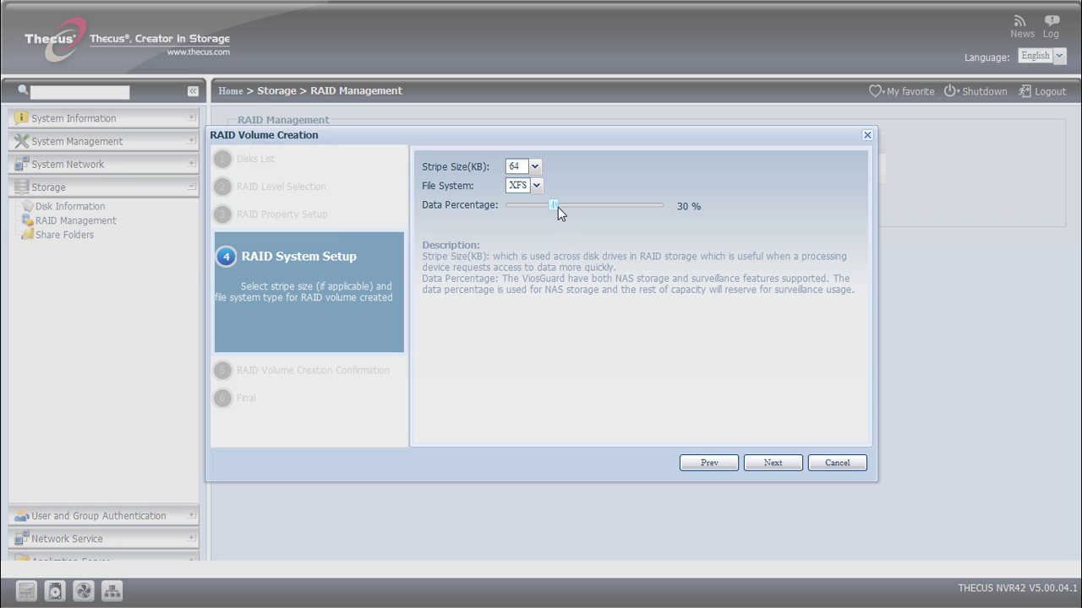
- Lower the data percentage to 1% and submit the JBOD volume creation
drag(558, 207, 490, 208)
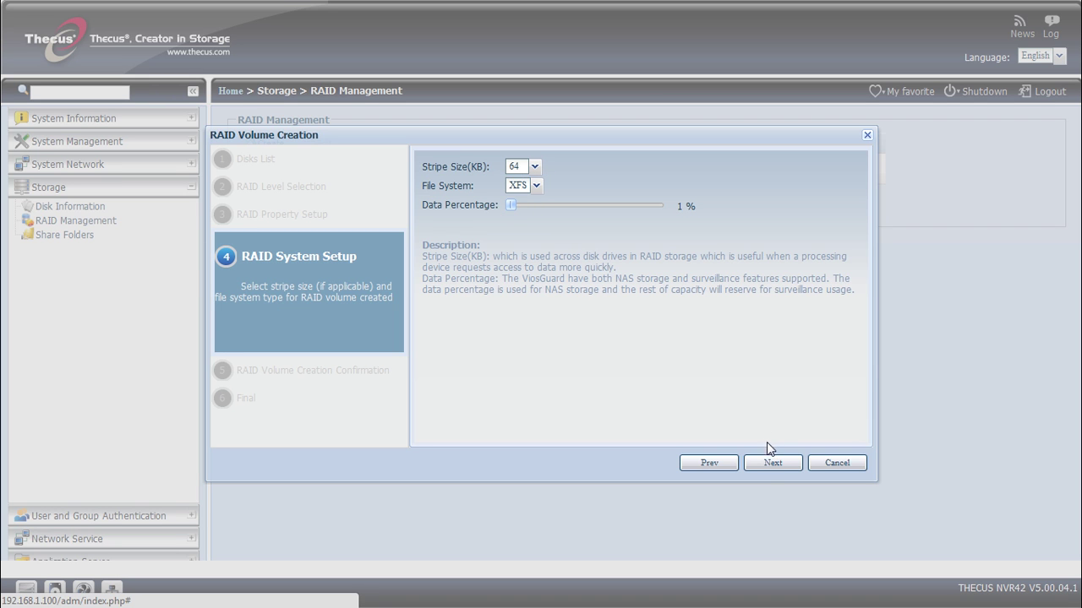
click(771, 465)
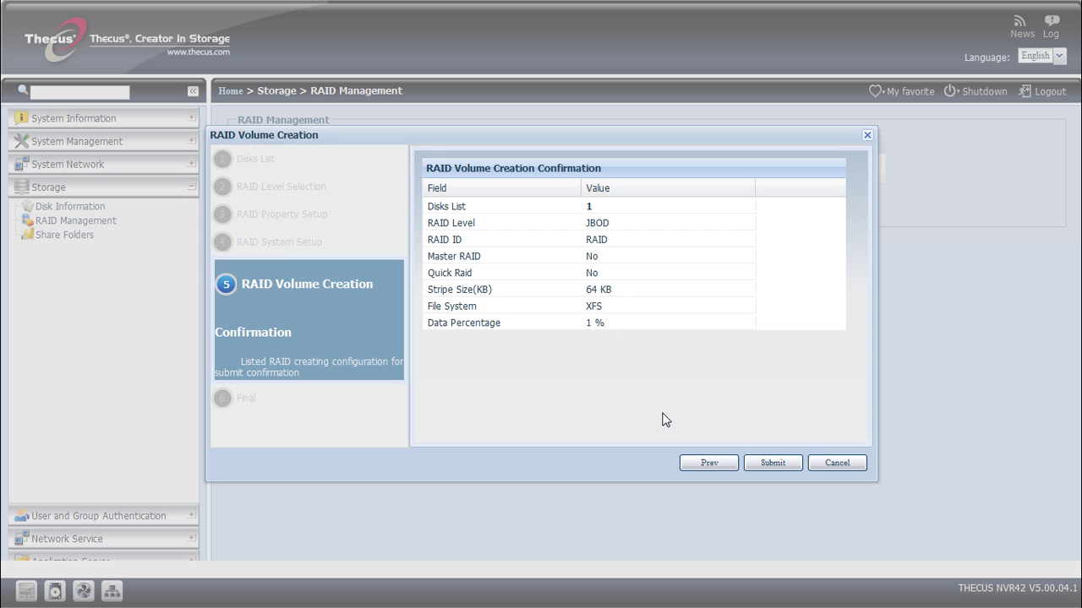
click(779, 465)
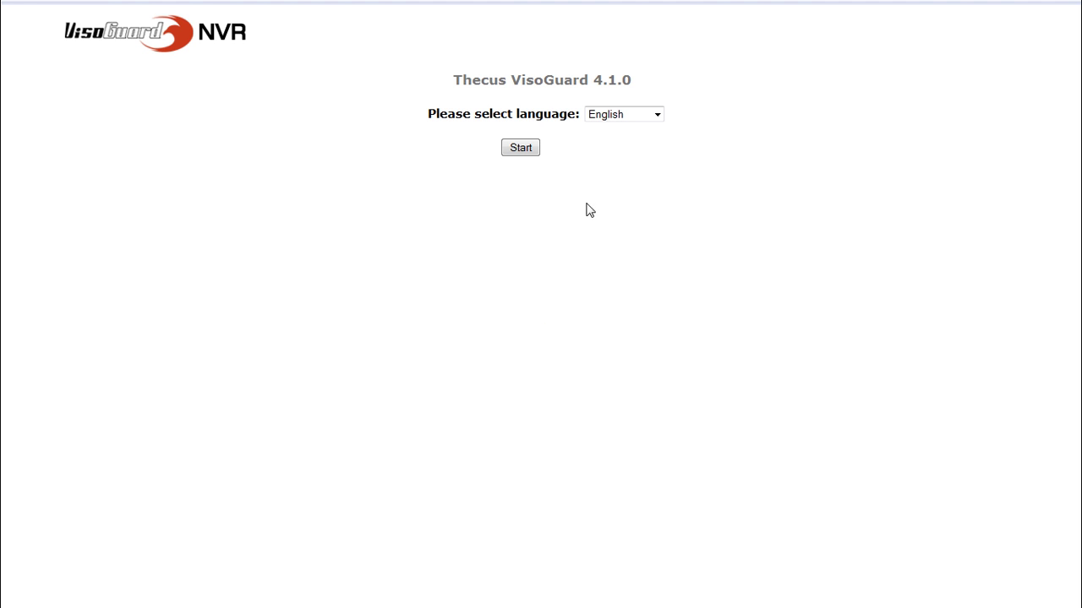
- Keep English as the interface language and start the VisoGuard web page
click(600, 117)
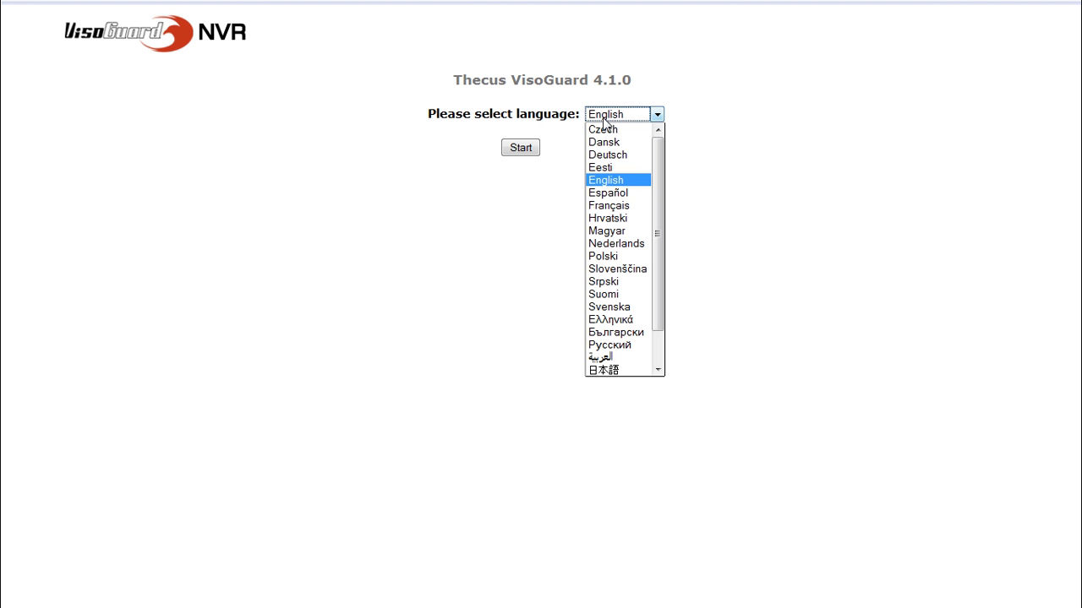
scroll(630, 151, down, 1)
scroll(629, 153, up, 1)
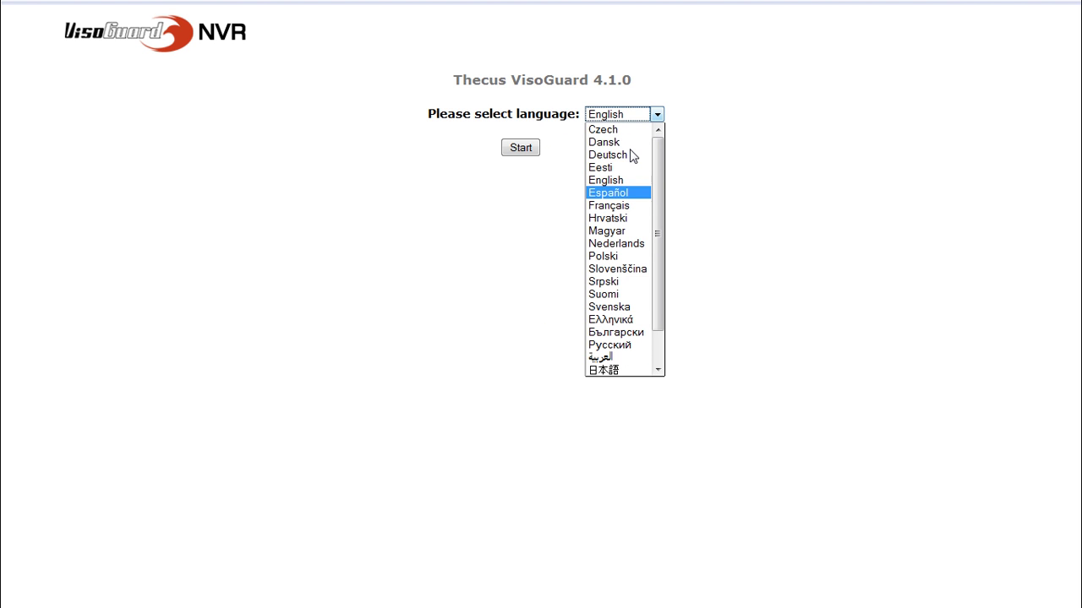
click(518, 212)
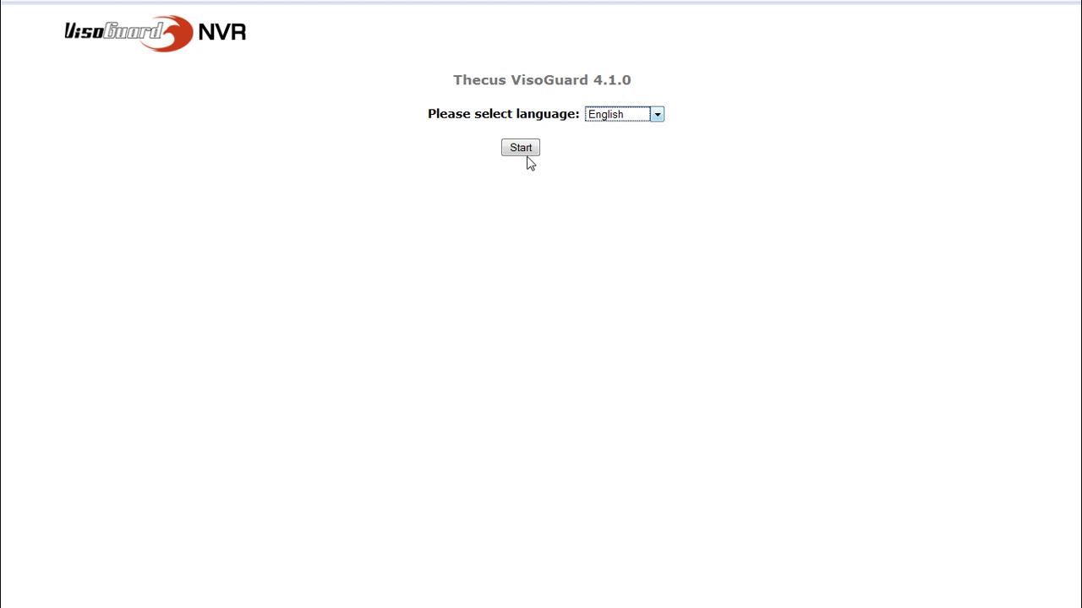
click(529, 152)
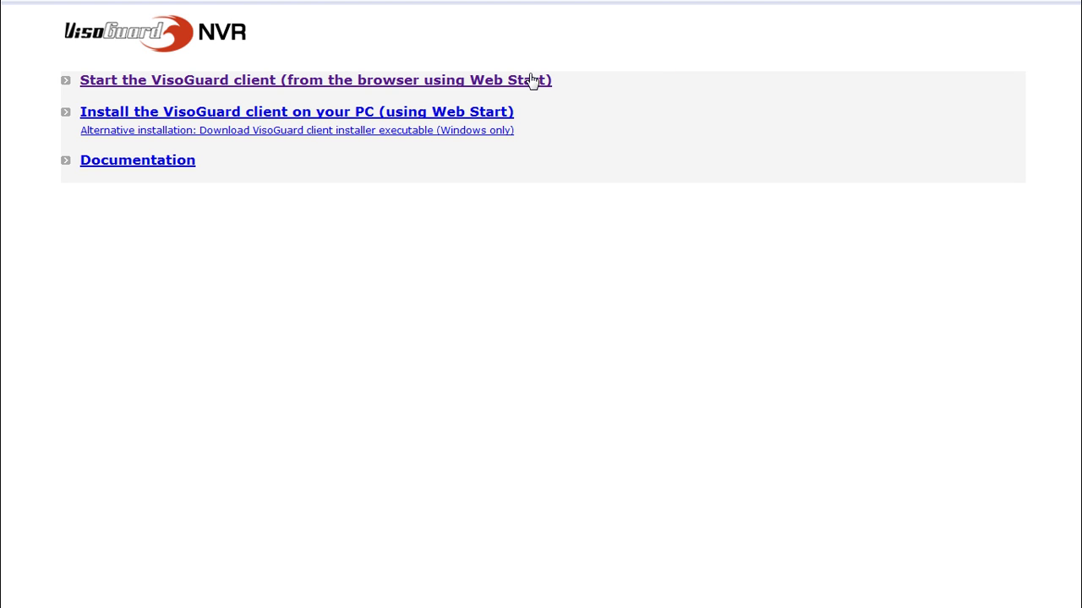
- Launch the VisoGuard client via Web Start, opening wsobserver.jnlp with Java Web Start Launcher
click(532, 79)
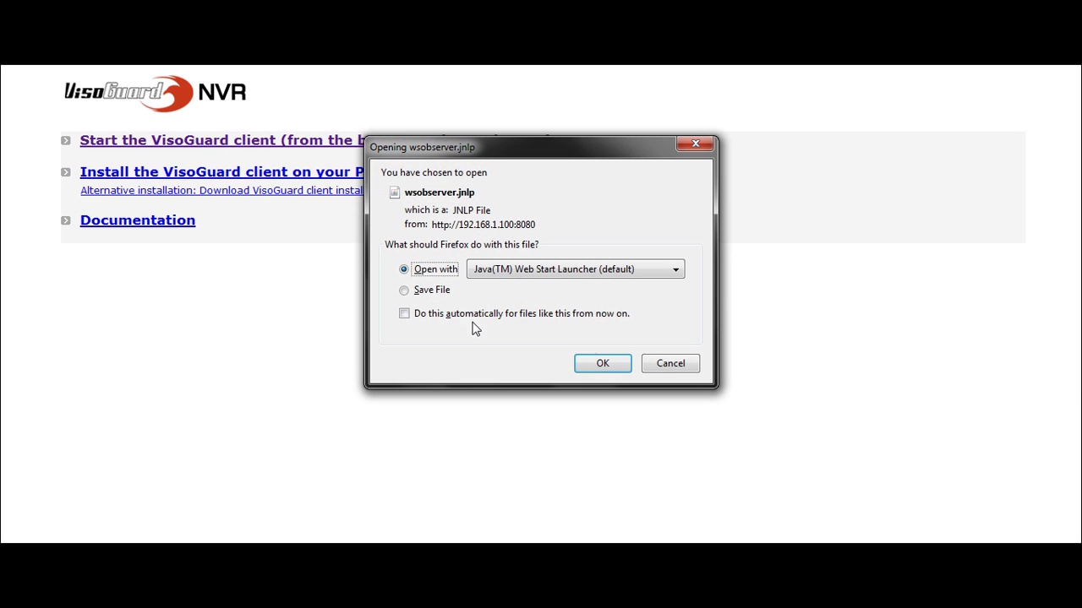
click(602, 364)
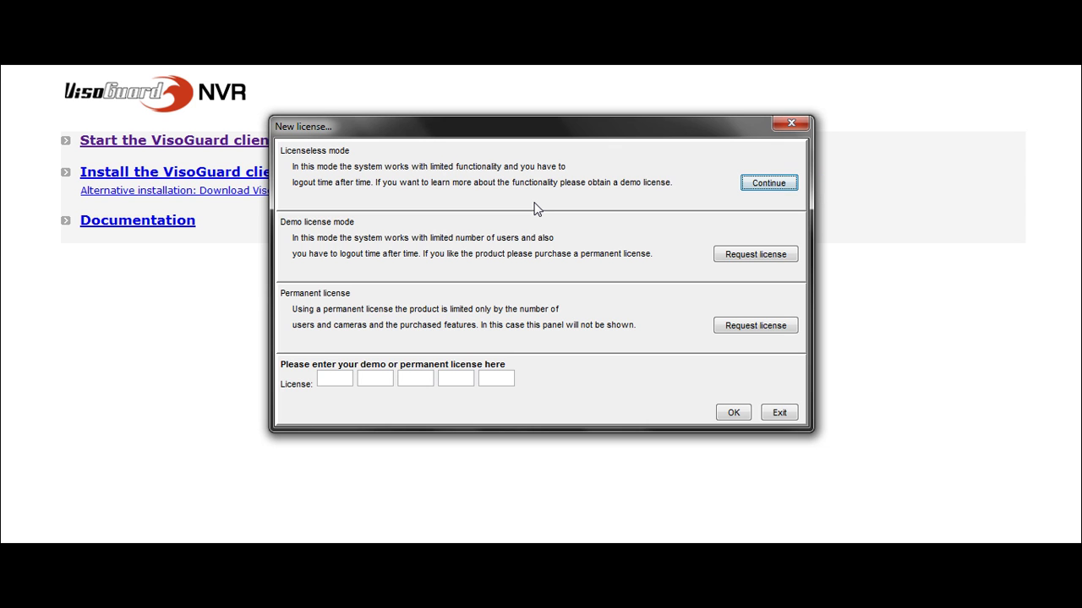
- Choose licenseless mode and log in to VisoGuard as 'admin' with the account password
click(769, 183)
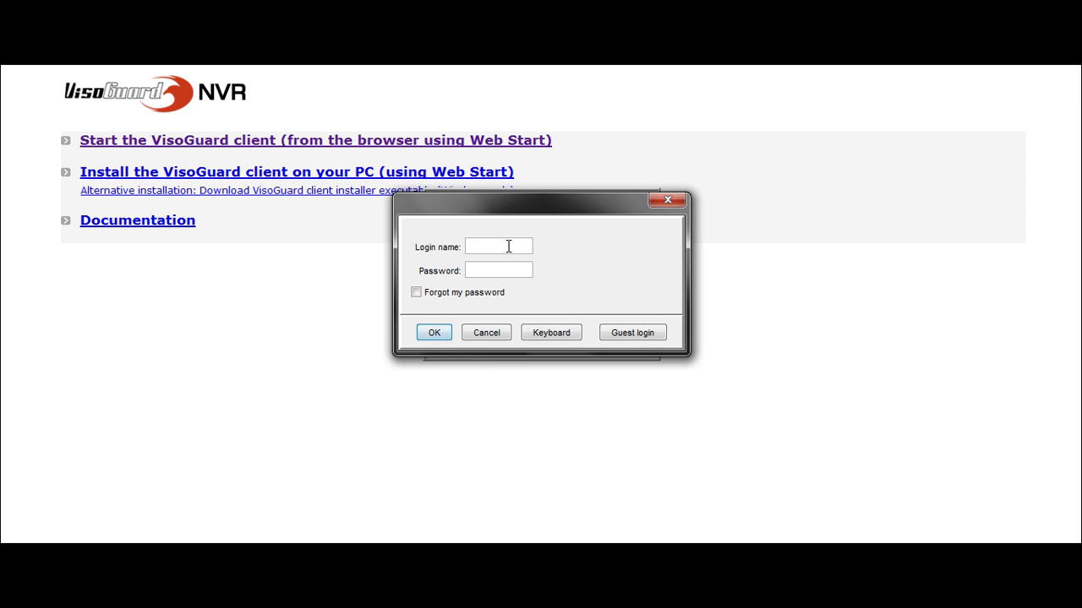
text(admin)
key(Tab)
text(*****)
click(448, 333)
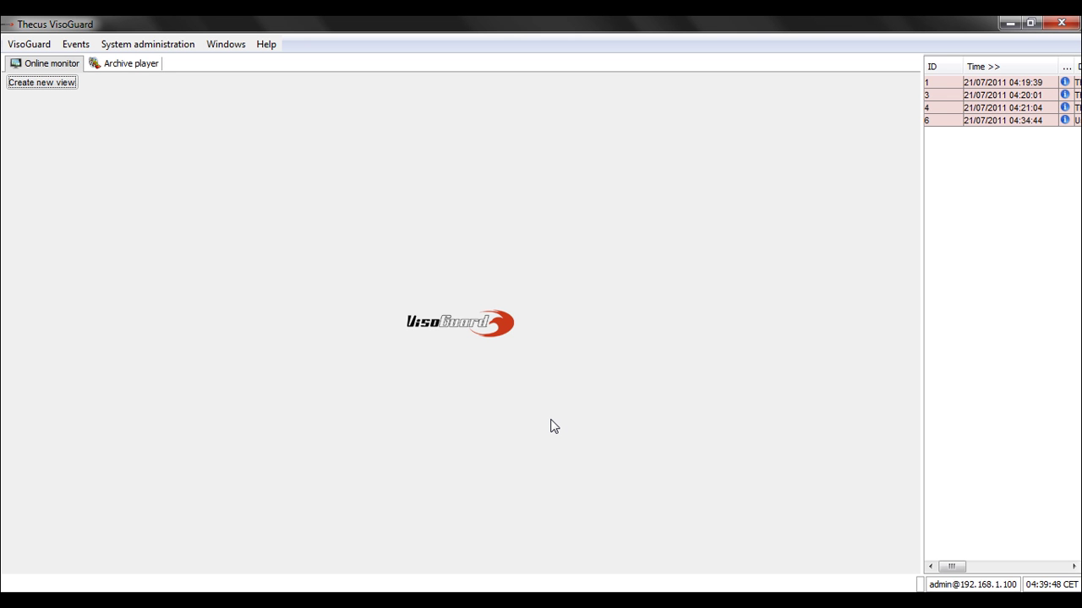